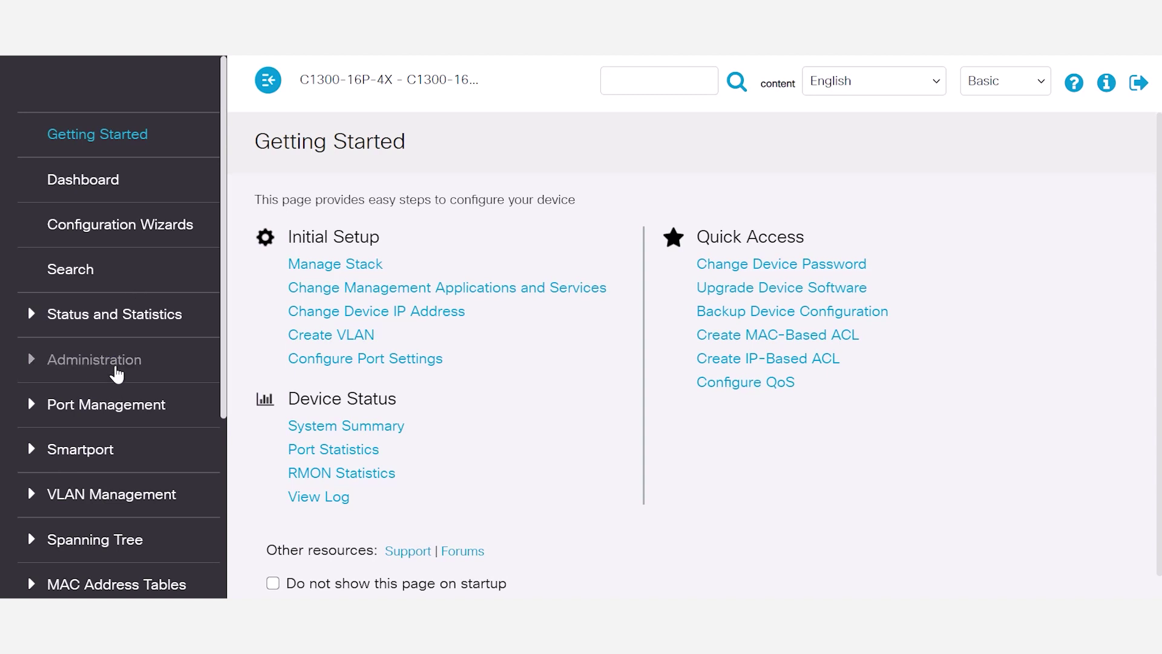
Expand Administration in the sidebar and go to the Reboot page.
{"action": "left_click", "coordinate": [116, 368]}
{"action": "scroll", "coordinate": [94, 393], "scroll_direction": "down", "scroll_amount": 6}
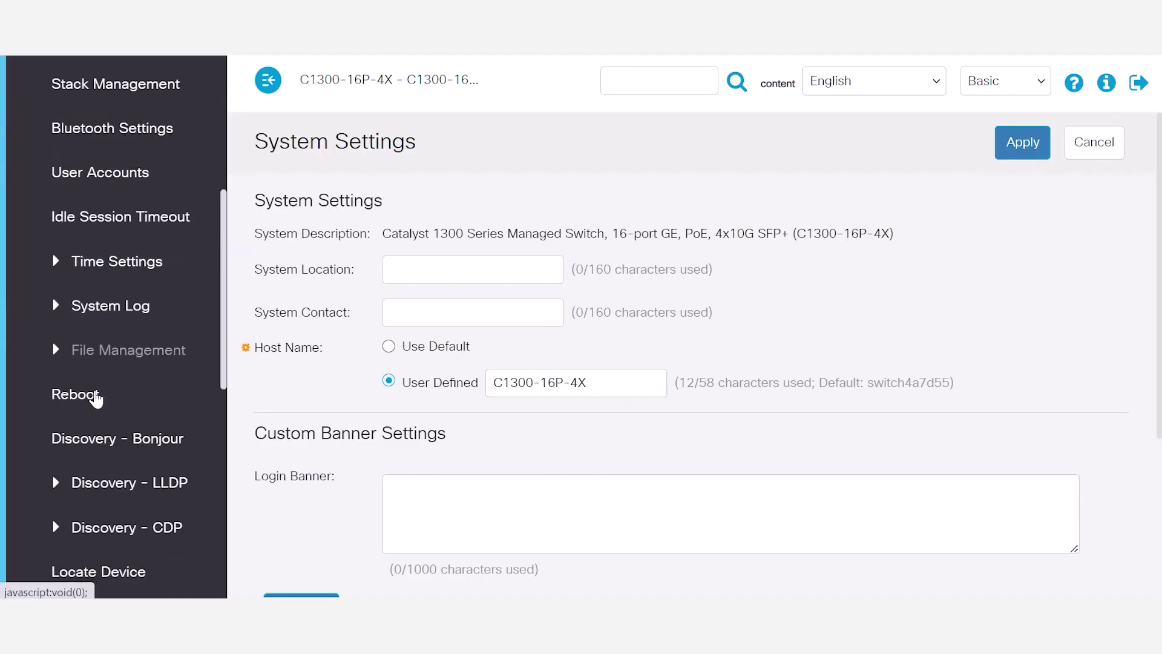
{"action": "left_click", "coordinate": [96, 397]}
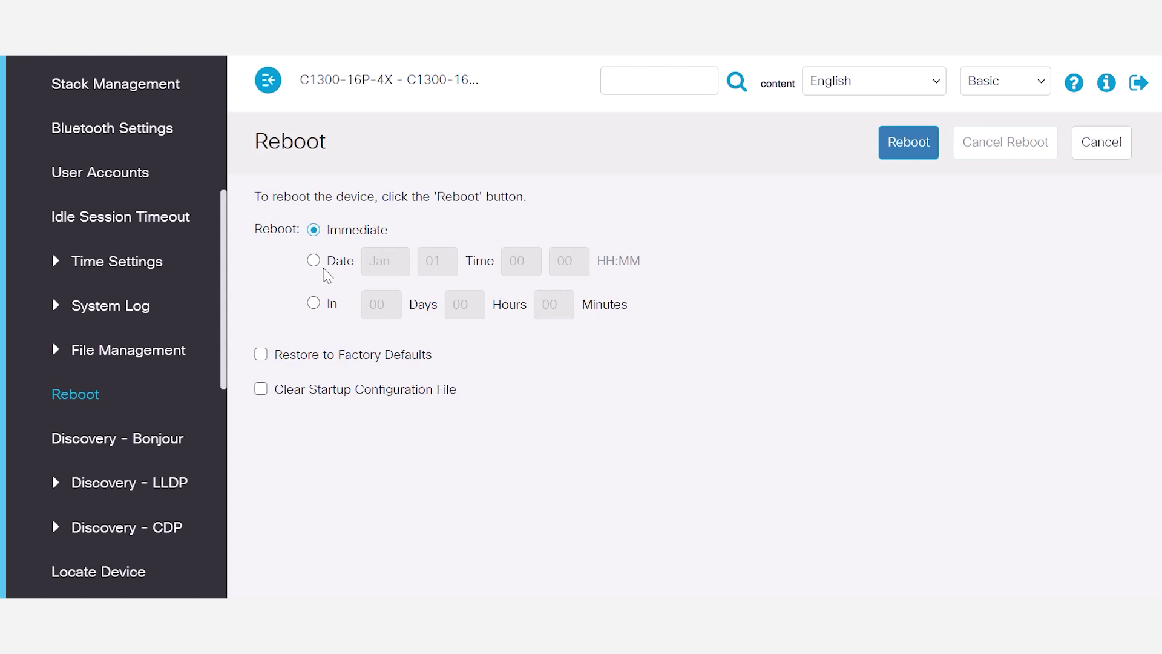
Tick Restore to Factory Defaults so the reboot resets the switch.
{"action": "left_click", "coordinate": [261, 356]}
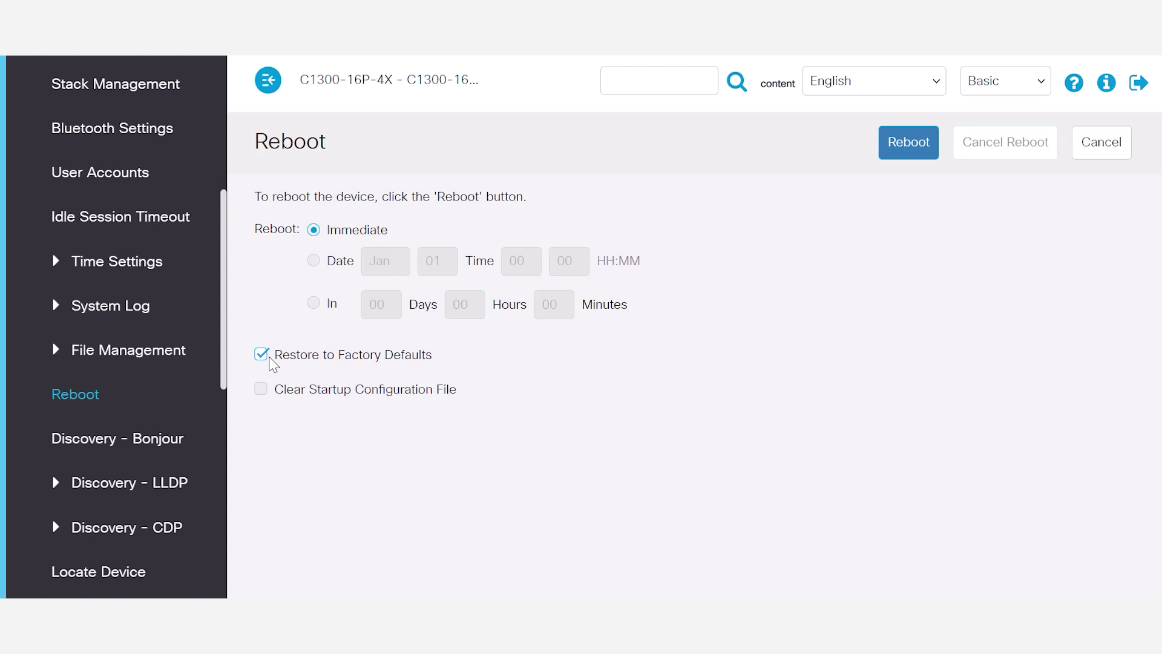
{"action": "left_click", "coordinate": [262, 355]}
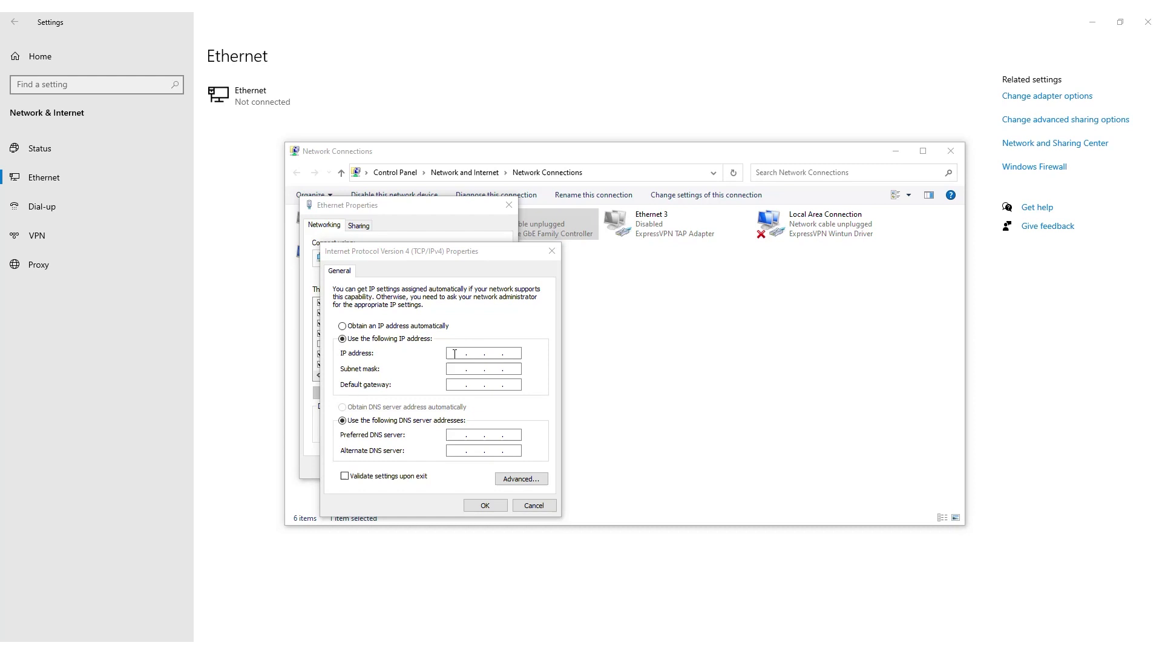
Set Ethernet IPv4 to 192.168.1.252, mask 255.255.255.0, gateway 192.168.1.254.
{"action": "left_click", "coordinate": [459, 353]}
{"action": "type", "text": "192 . "}
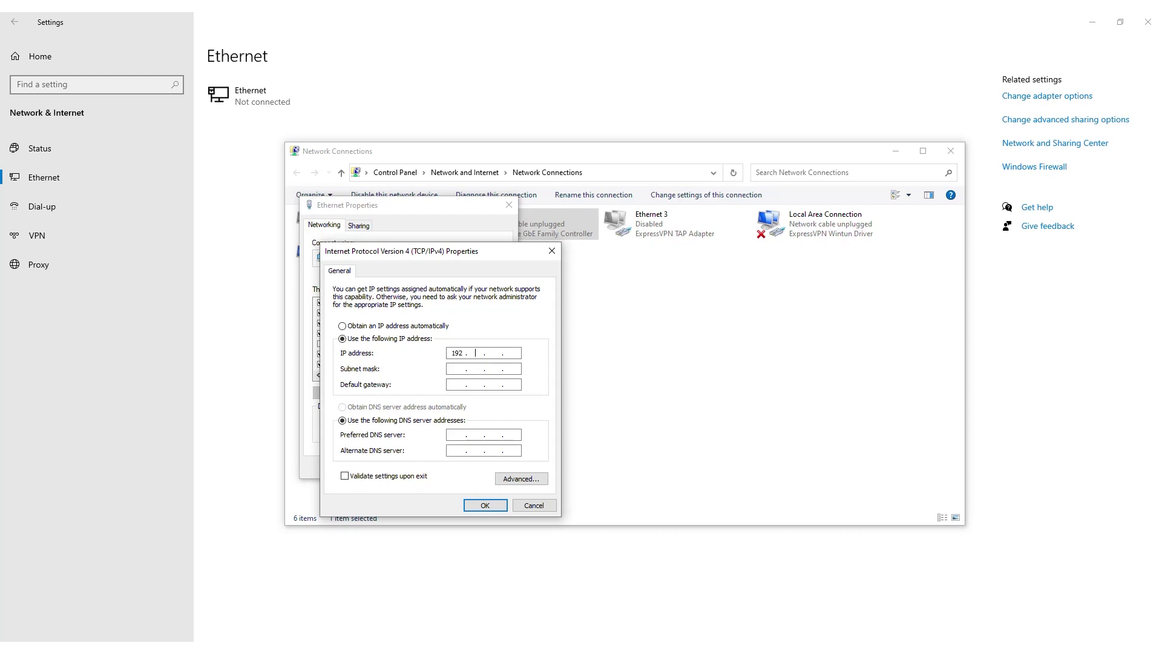
{"action": "type", "text": "168 . 1 . 252"}
{"action": "left_click", "coordinate": [456, 371]}
{"action": "type", "text": "192 . 168 . 1 . 254"}
{"action": "left_click", "coordinate": [478, 506]}
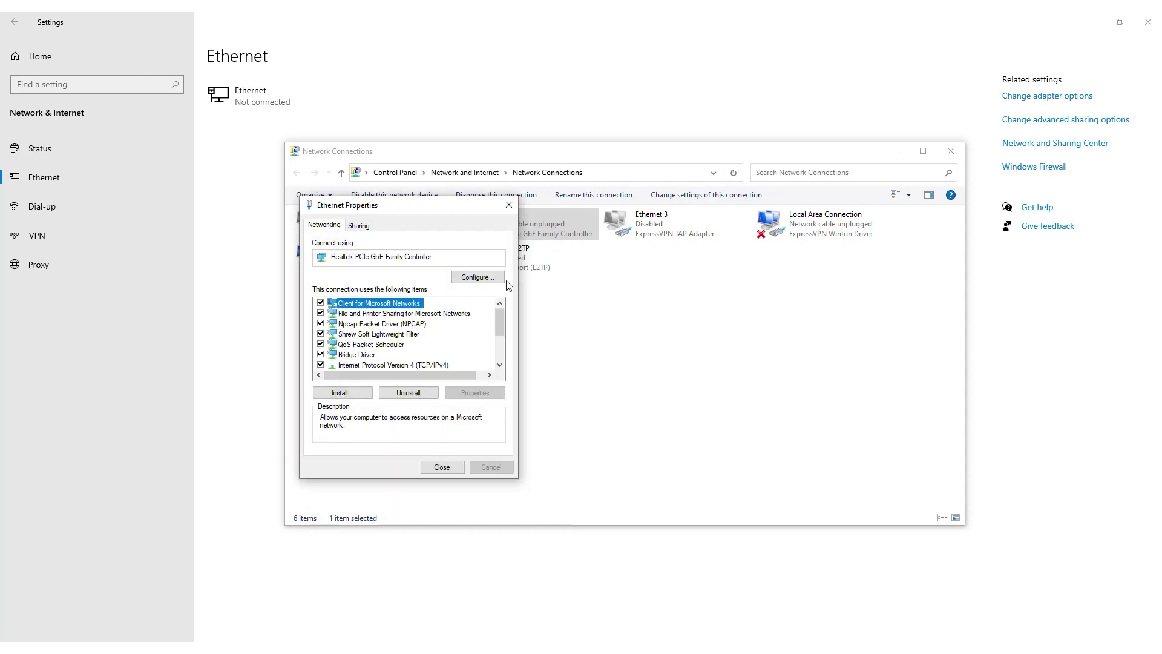
Close the adapter and network connection windows and launch Google Chrome.
{"action": "left_click", "coordinate": [509, 205]}
{"action": "left_click", "coordinate": [951, 151]}
{"action": "key", "text": "super"}
{"action": "left_click", "coordinate": [85, 348]}
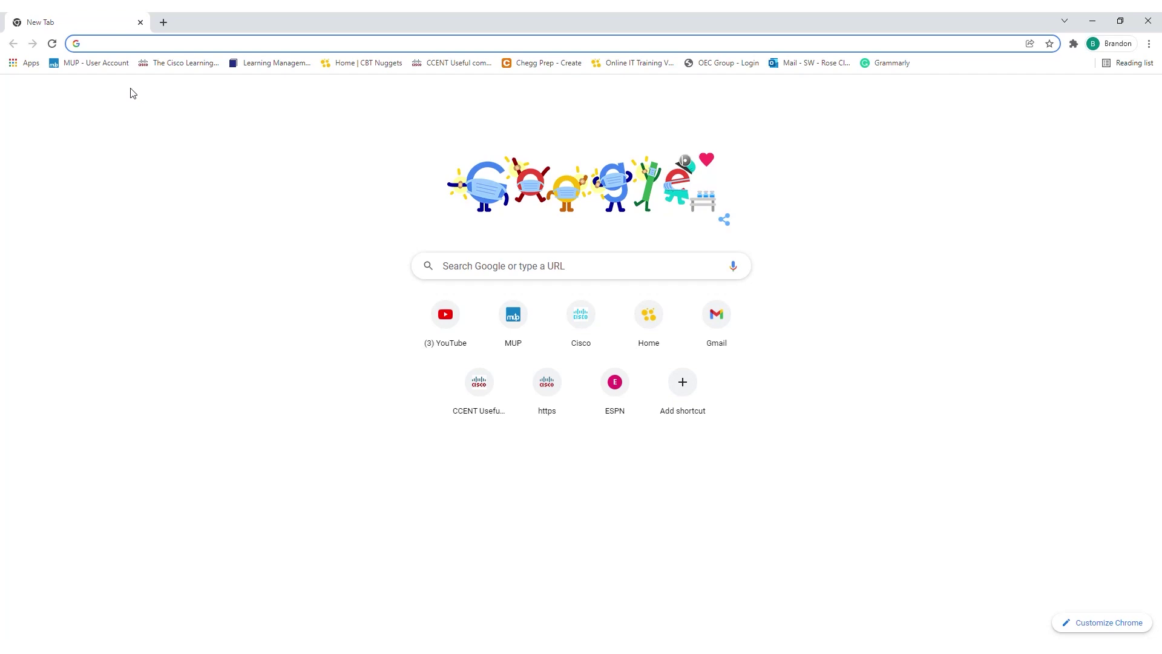
Load 192.168.1.254 in Chrome and log in with the default user name and password.
{"action": "type", "text": "192.16"}
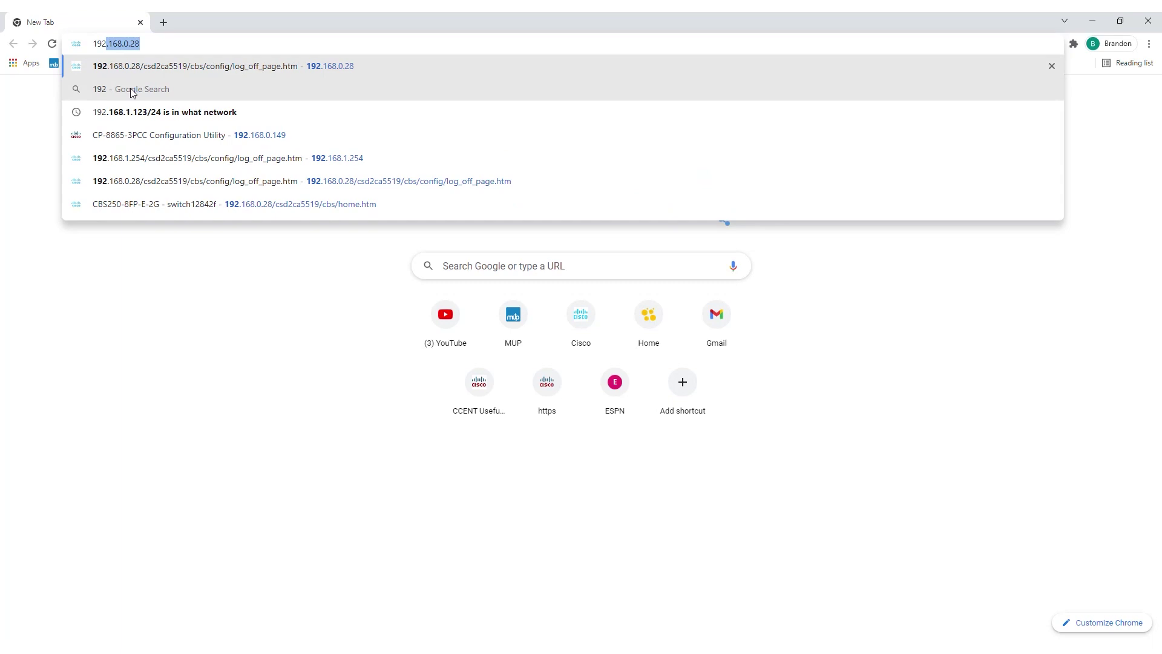
{"action": "type", "text": "8.1.2"}
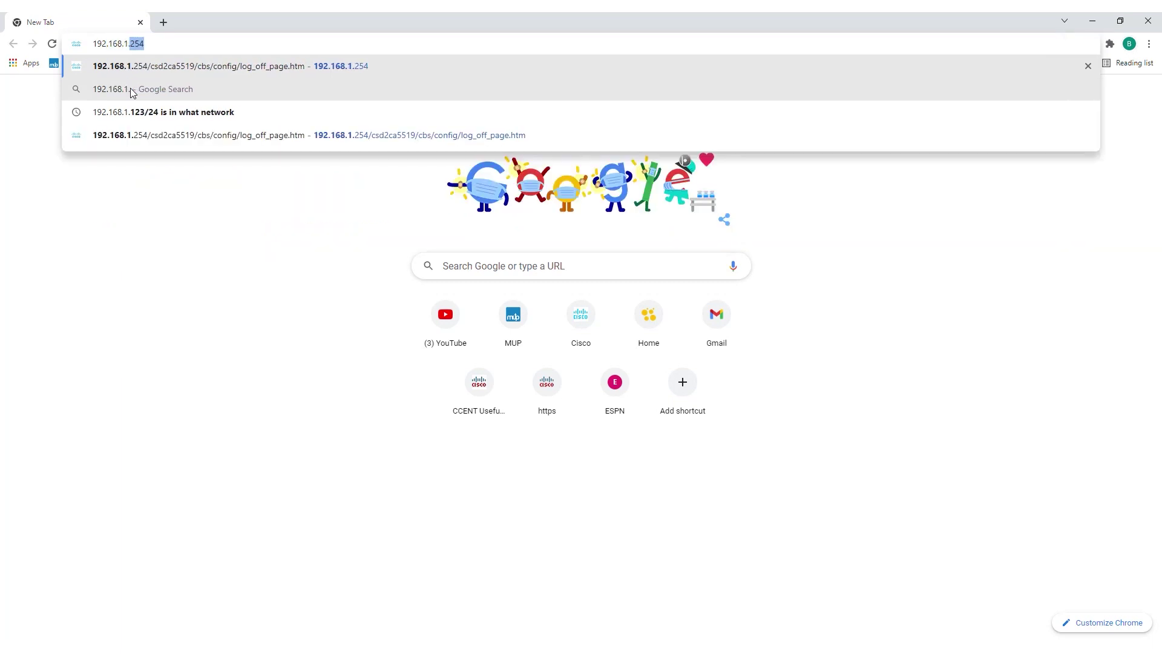
{"action": "type", "text": "54"}
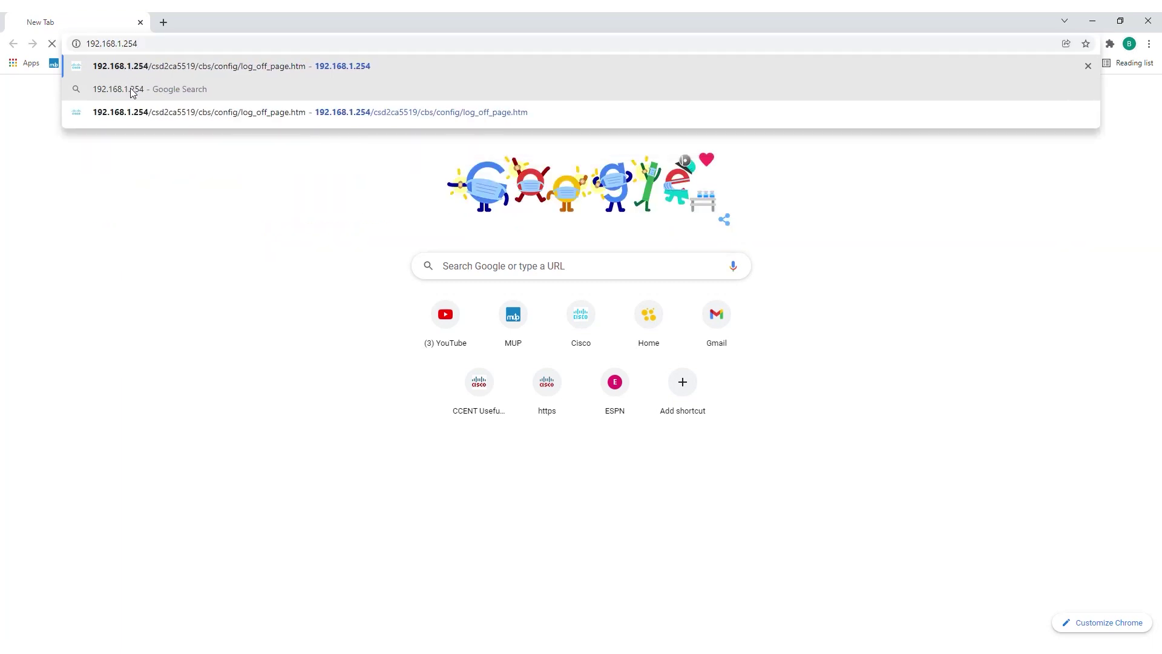
{"action": "key", "text": "Return"}
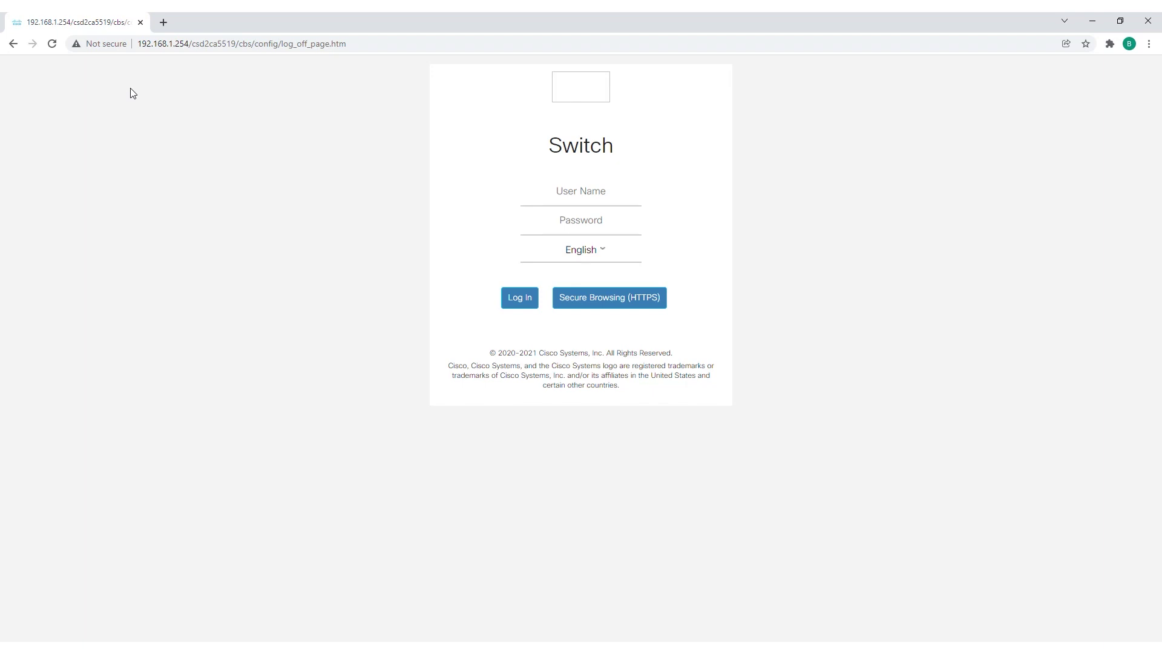
{"action": "left_click", "coordinate": [614, 197]}
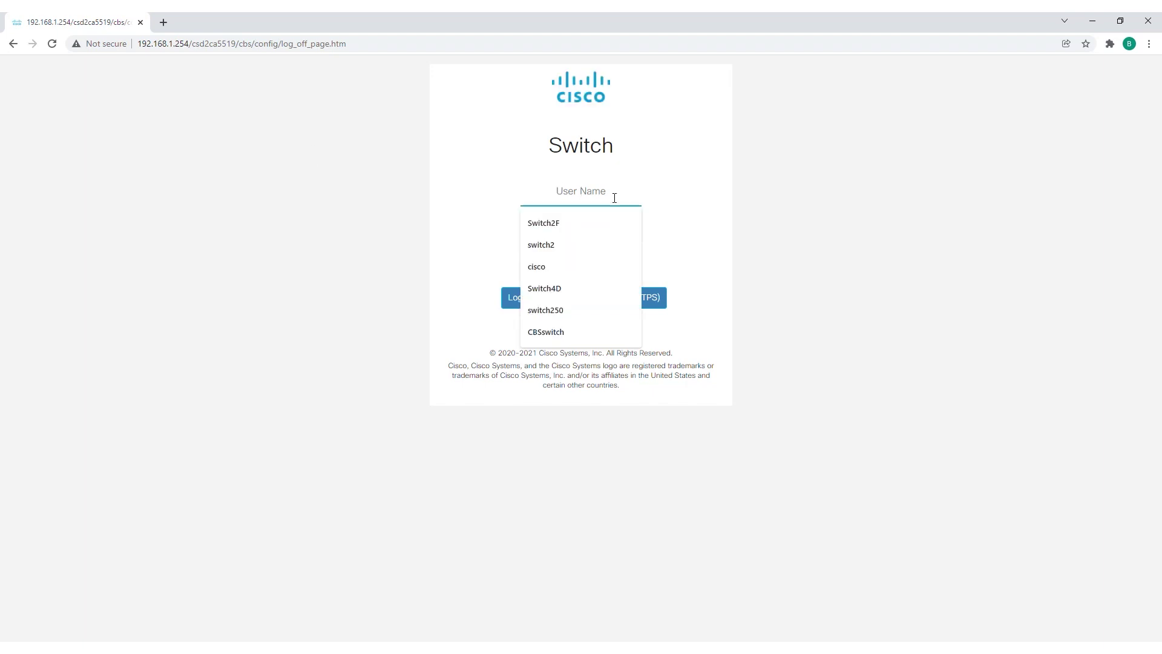
{"action": "type", "text": "cisco"}
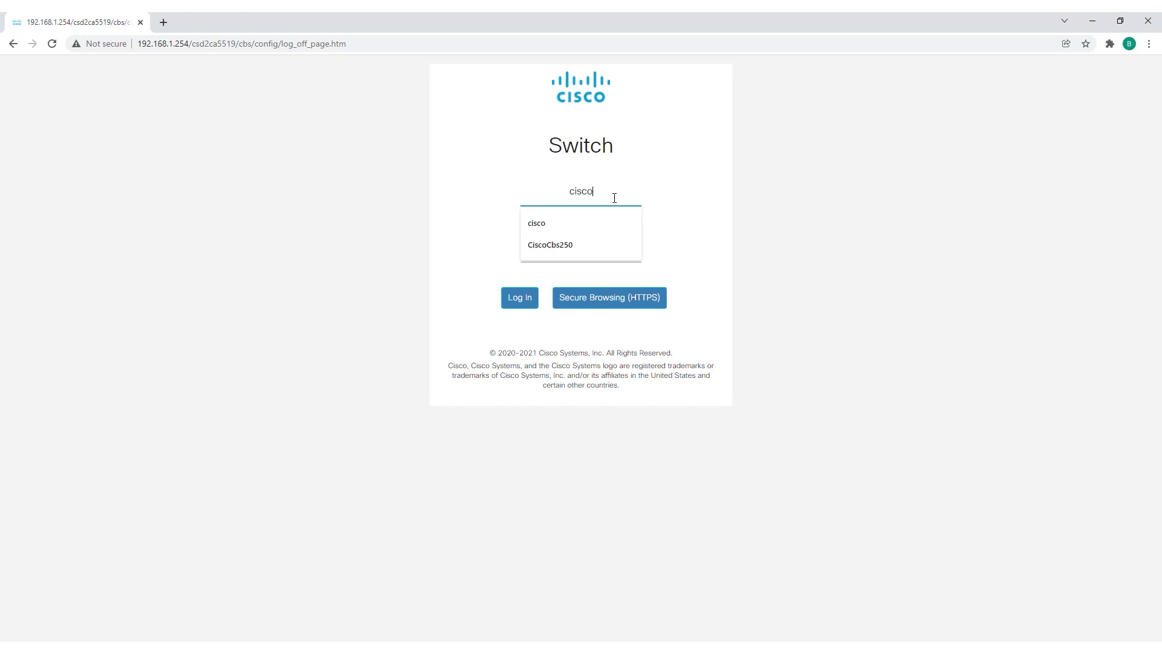
{"action": "key", "text": "Tab"}
{"action": "type", "text": "cisc"}
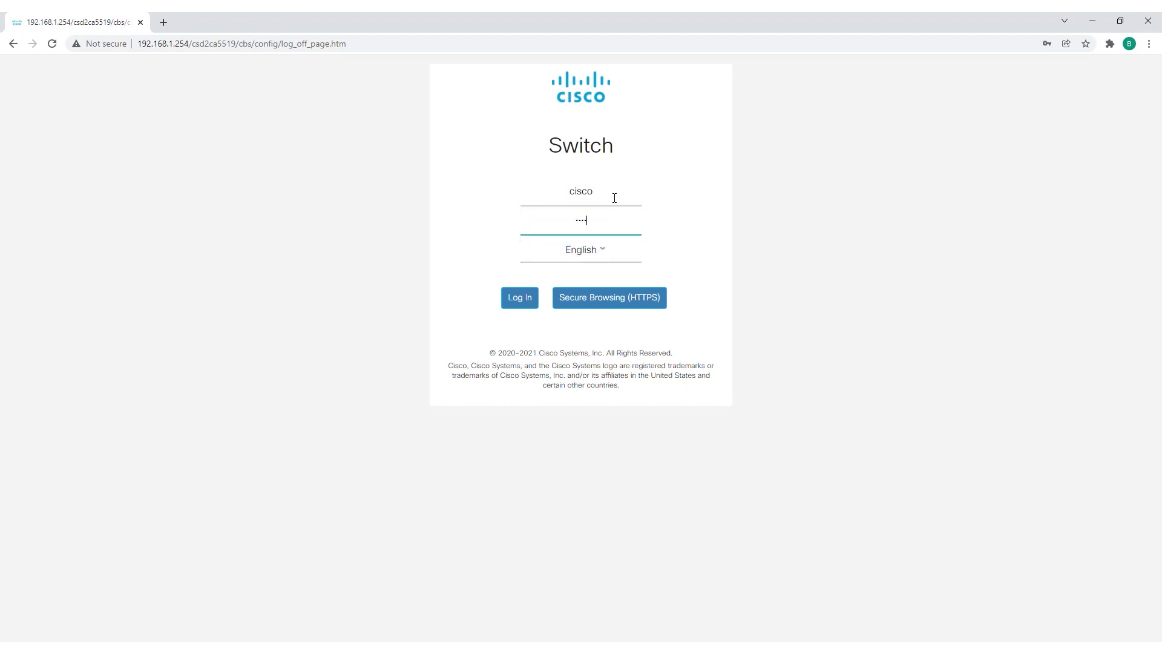
{"action": "type", "text": "o"}
{"action": "key", "text": "Return"}
Apply a new administrator user name and password, then dismiss Chrome's save-password prompt.
{"action": "left_click", "coordinate": [305, 295]}
{"action": "type", "text": "cisco"}
{"action": "key", "text": "Tab"}
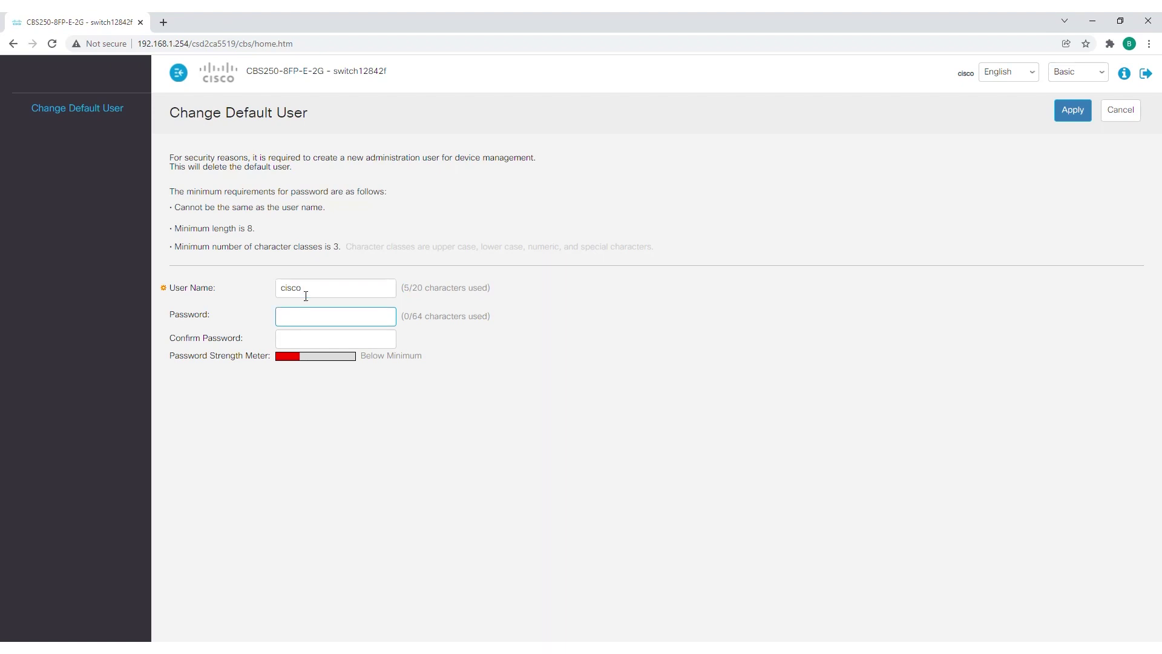
{"action": "type", "text": "Cisco123!"}
{"action": "key", "text": "Tab"}
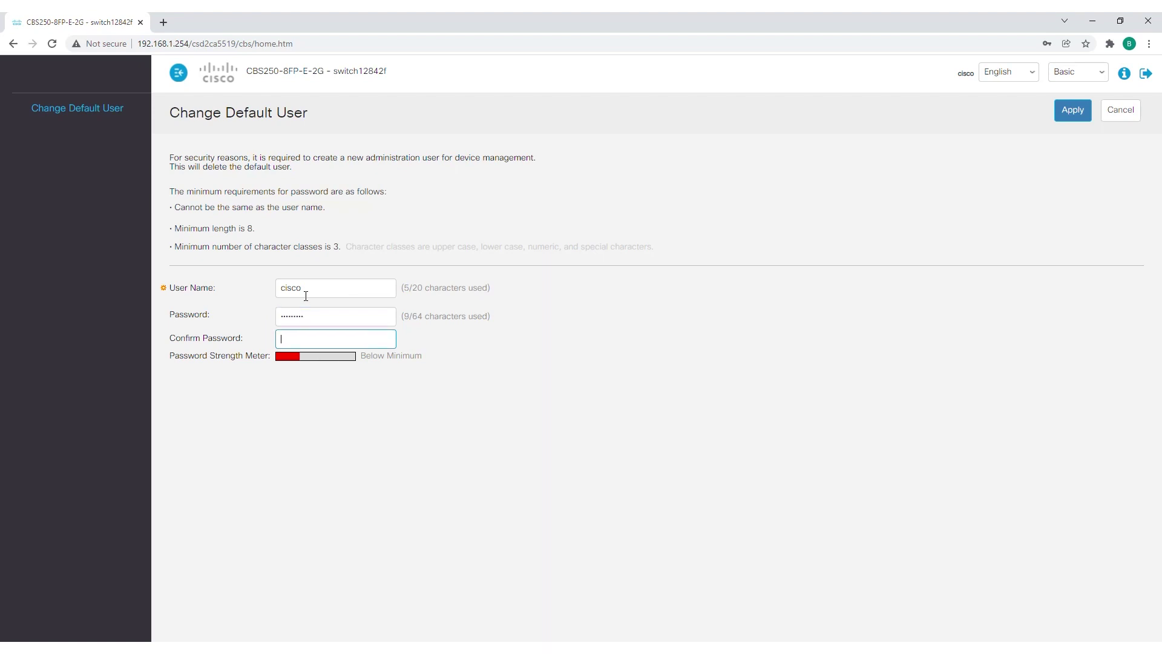
{"action": "type", "text": "Cisc"}
{"action": "left_click", "coordinate": [1068, 112]}
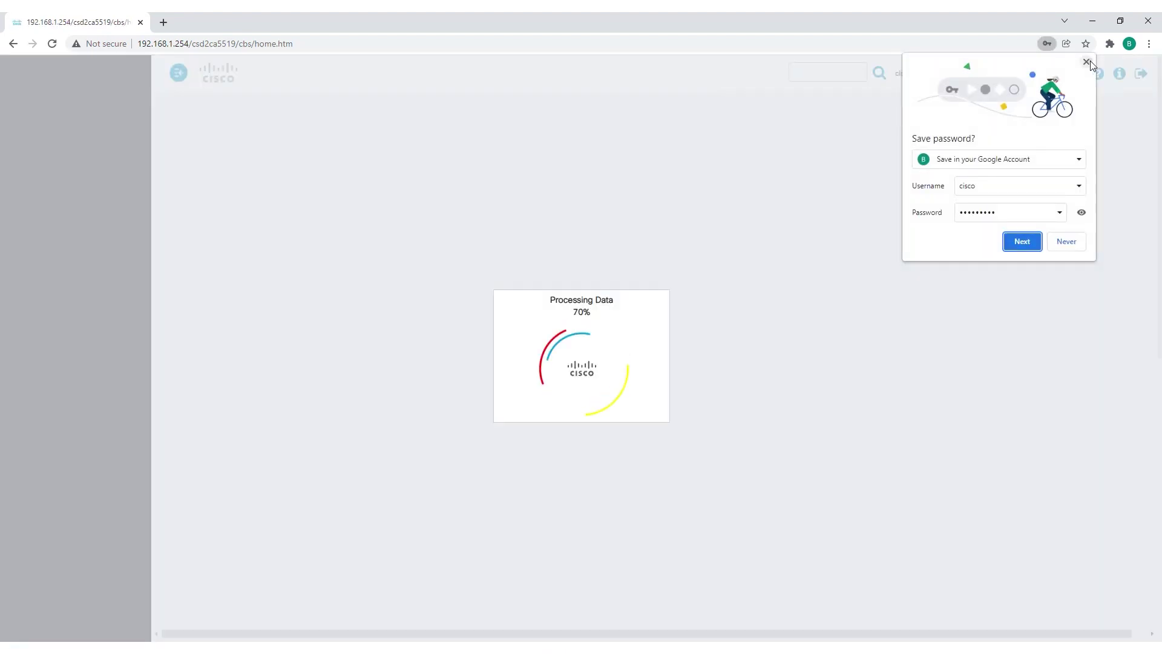
{"action": "left_click", "coordinate": [1086, 61]}
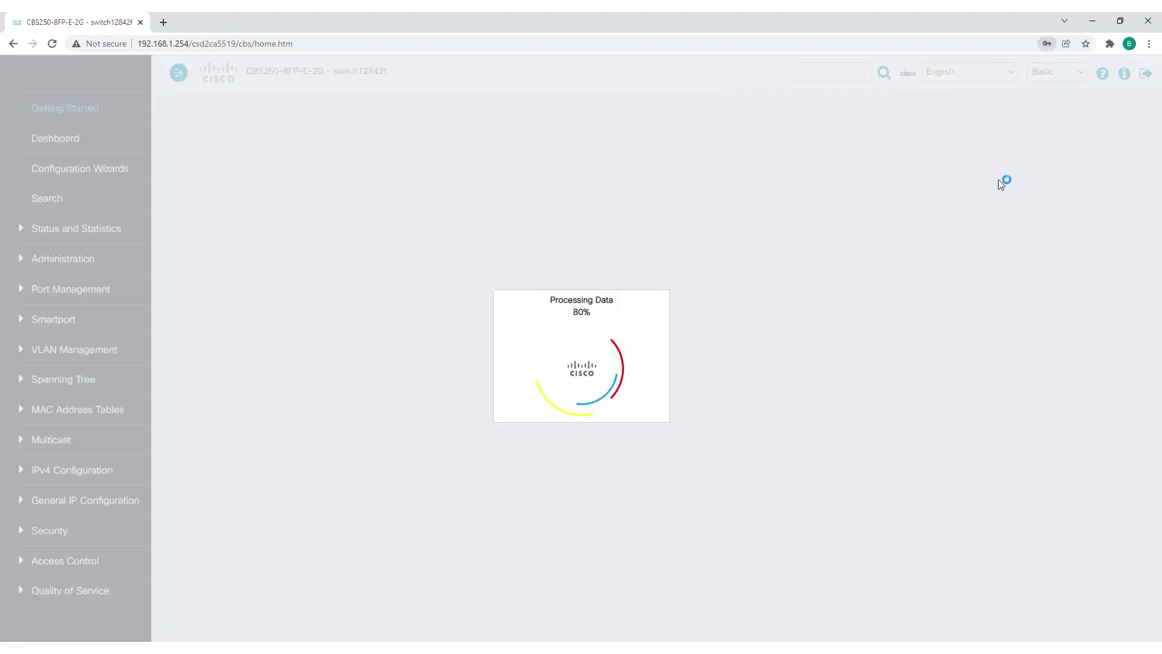